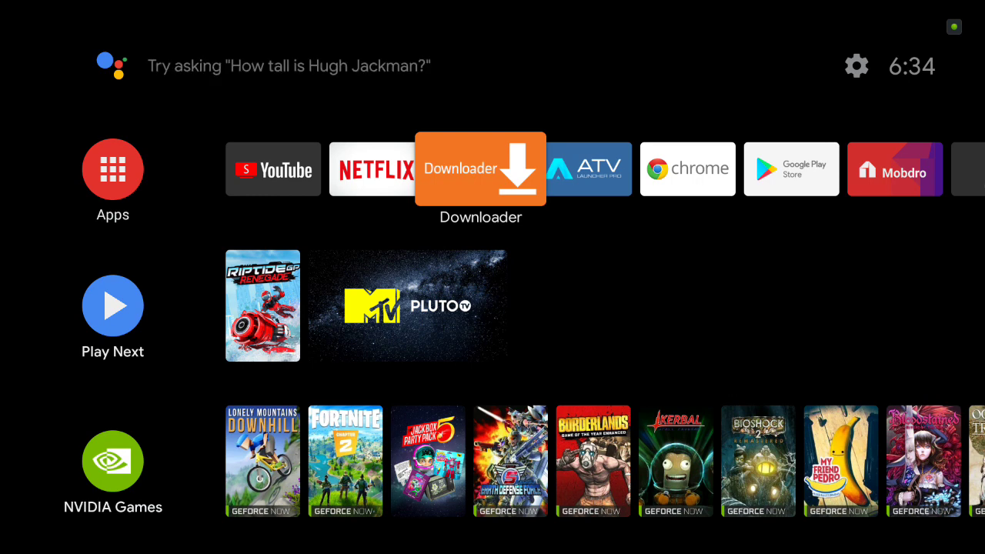
Open the Downloader app from the home screen's apps row.
{"action": "key", "text": "Right"}
{"action": "key", "text": "Right"}
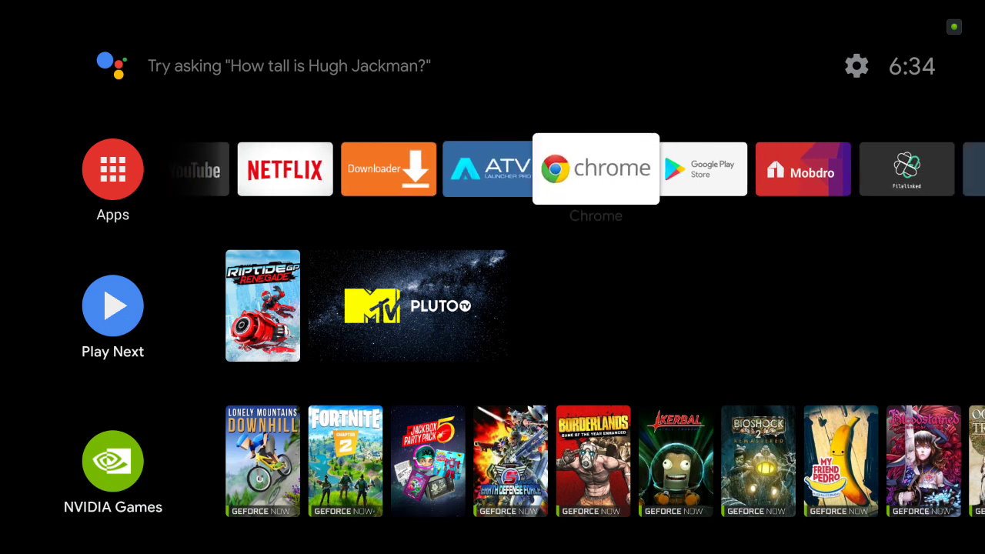
{"action": "key", "text": "Left"}
{"action": "key", "text": "Left"}
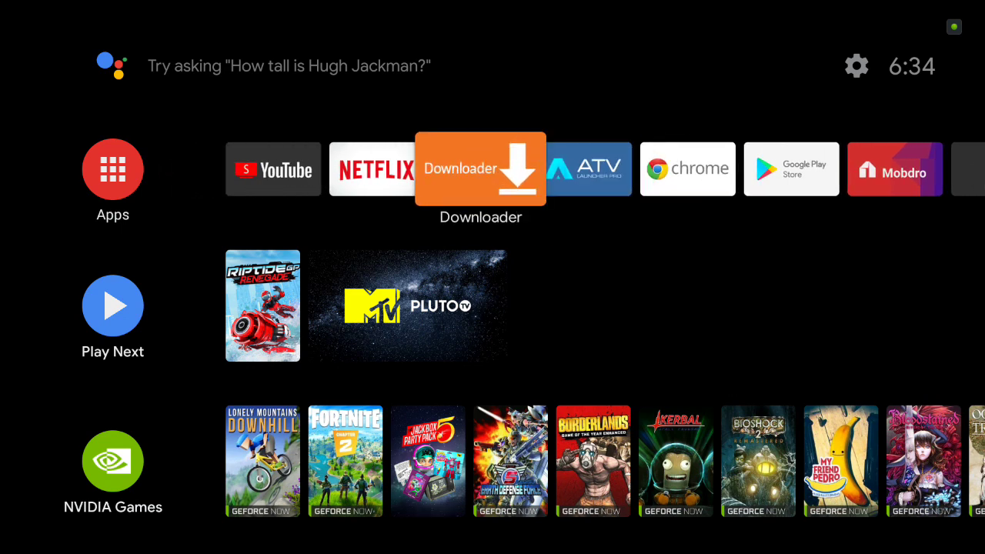
{"action": "key", "text": "Left"}
{"action": "key", "text": "Right"}
{"action": "key", "text": "Right"}
{"action": "key", "text": "Left"}
{"action": "key", "text": "Return"}
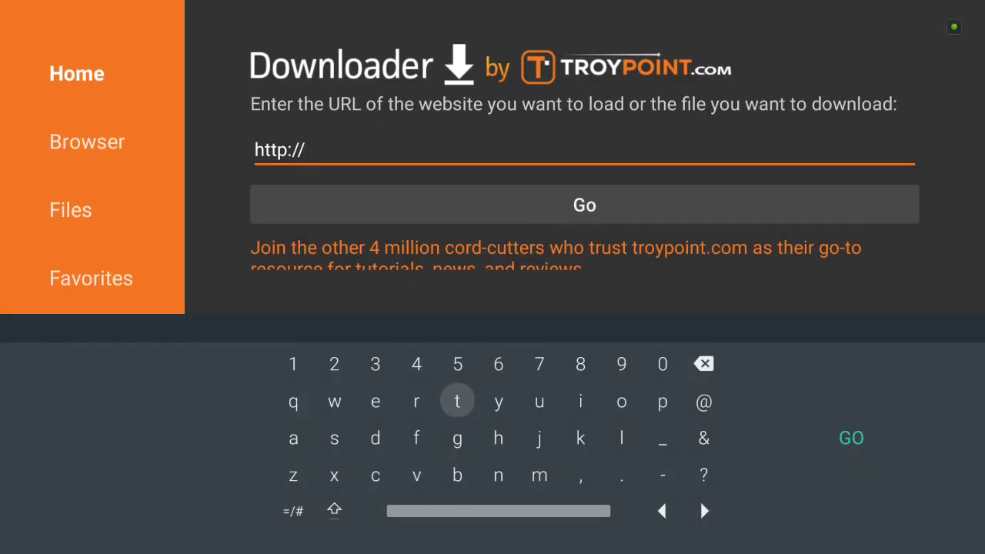
{"action": "key", "text": "Down"}
{"action": "key", "text": "Right"}
{"action": "key", "text": "Right"}
{"action": "key", "text": "Right"}
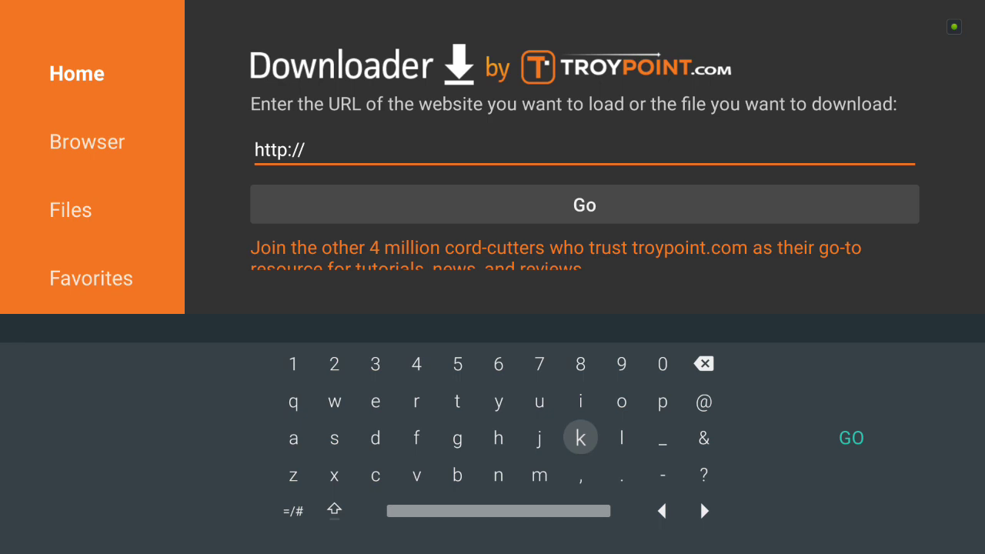
{"action": "key", "text": "Up"}
{"action": "key", "text": "Up"}
{"action": "key", "text": "Escape"}
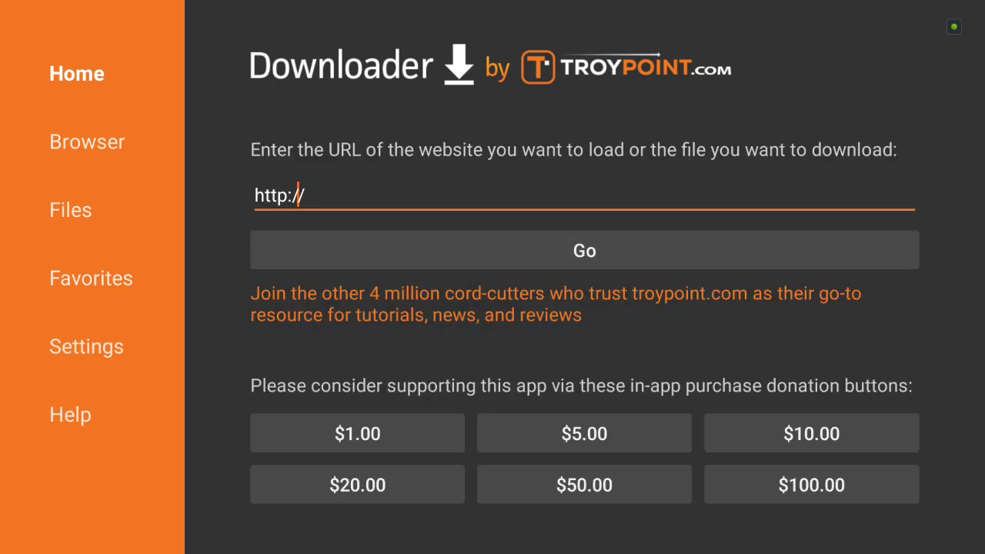
{"action": "key", "text": "Left"}
{"action": "key", "text": "Up"}
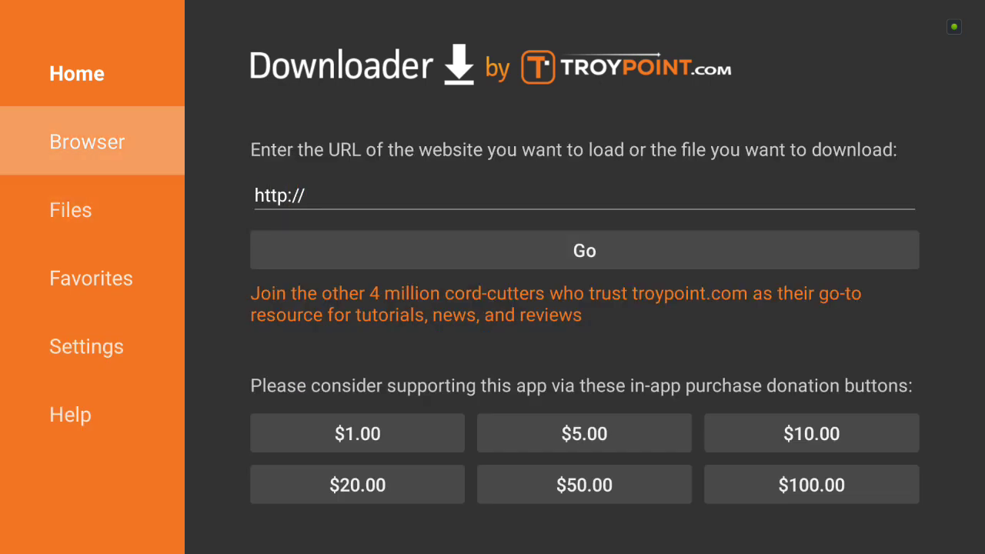
{"action": "key", "text": "Return"}
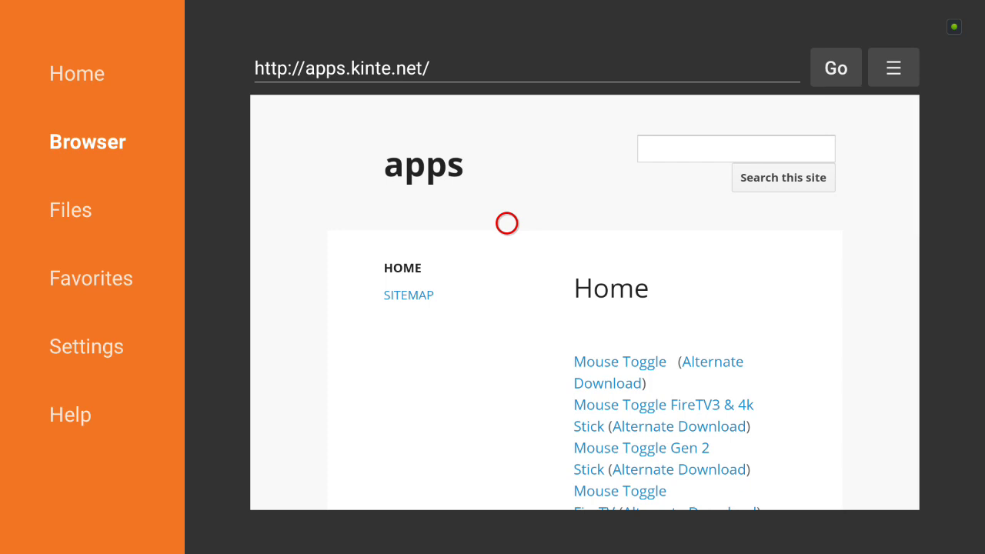
{"action": "key", "text": "Left"}
{"action": "key", "text": "Up"}
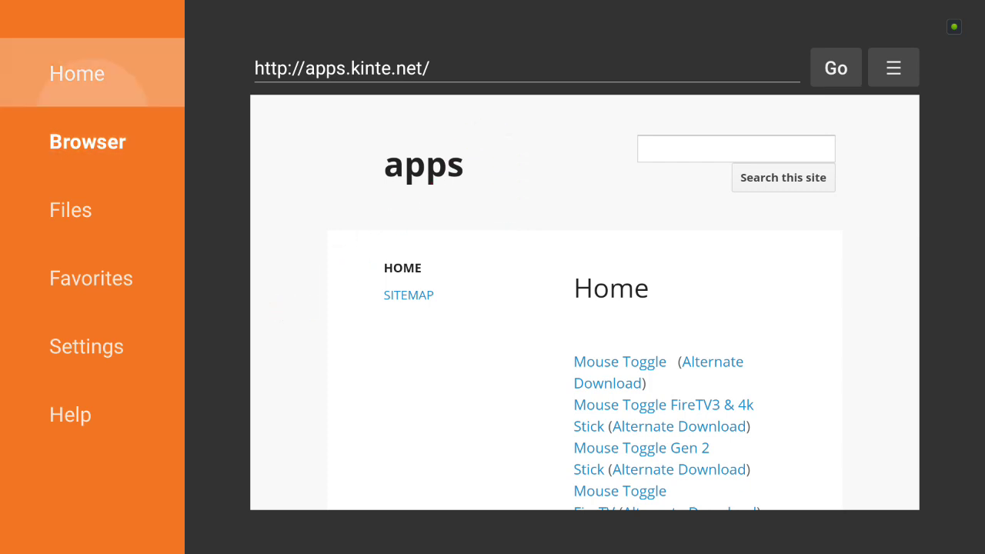
{"action": "key", "text": "Return"}
{"action": "key", "text": "Down"}
{"action": "key", "text": "Up"}
{"action": "key", "text": "Up"}
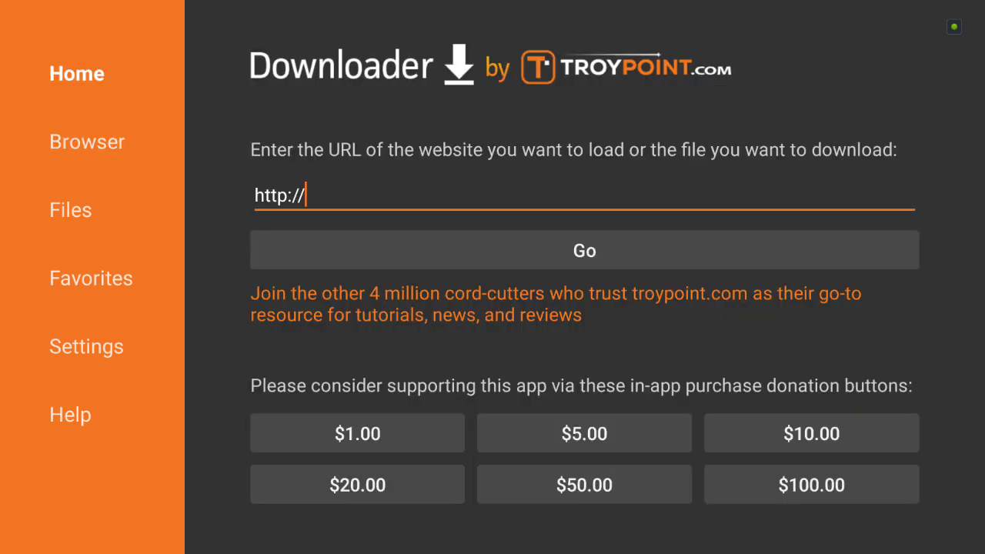
{"action": "key", "text": "Return"}
{"action": "key", "text": "Down"}
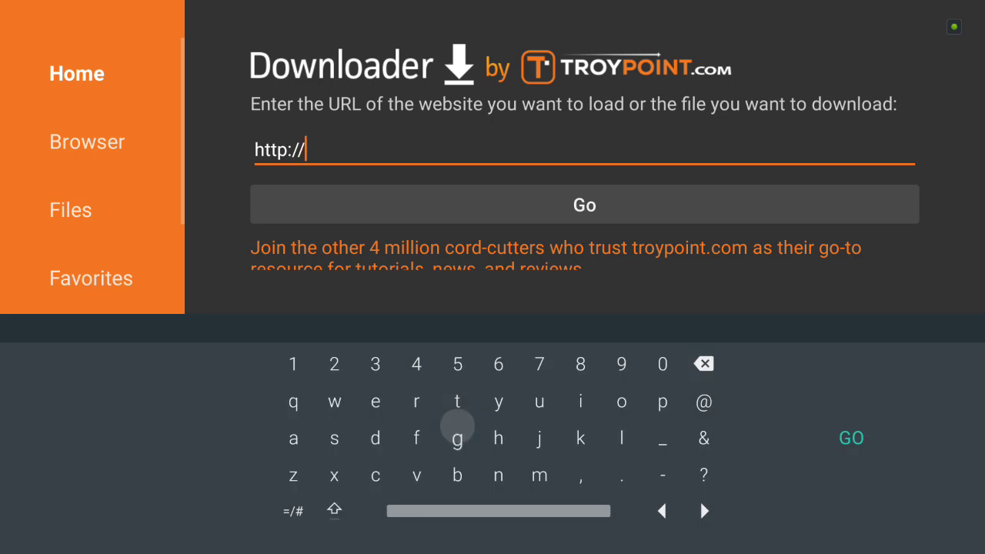
{"action": "key", "text": "Down"}
{"action": "key", "text": "Right"}
{"action": "key", "text": "Up"}
{"action": "key", "text": "Left"}
{"action": "key", "text": "Left"}
{"action": "key", "text": "Left"}
{"action": "key", "text": "Left"}
{"action": "key", "text": "Left"}
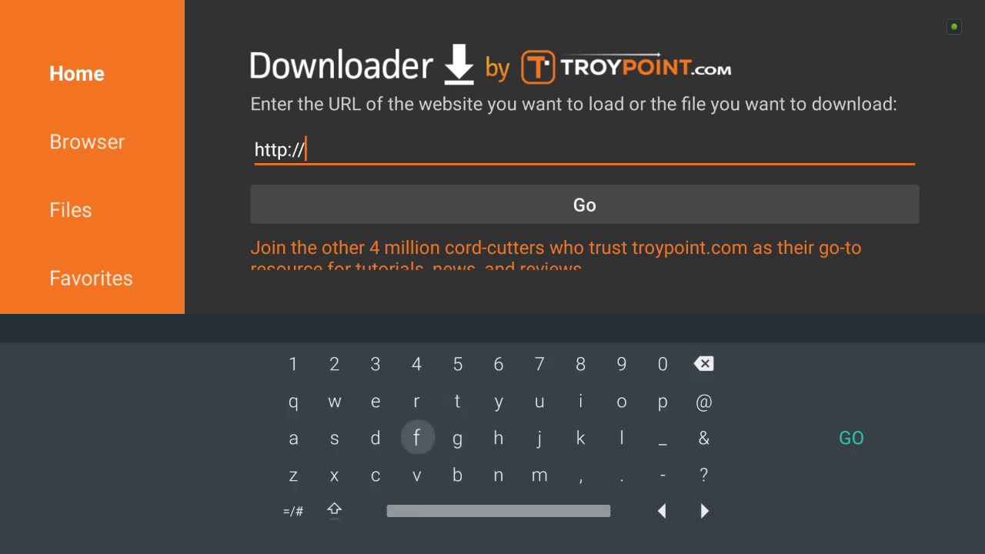
{"action": "key", "text": "Return"}
{"action": "key", "text": "Right"}
{"action": "key", "text": "Right"}
{"action": "key", "text": "Right"}
{"action": "key", "text": "Right"}
{"action": "key", "text": "Right"}
{"action": "key", "text": "Right"}
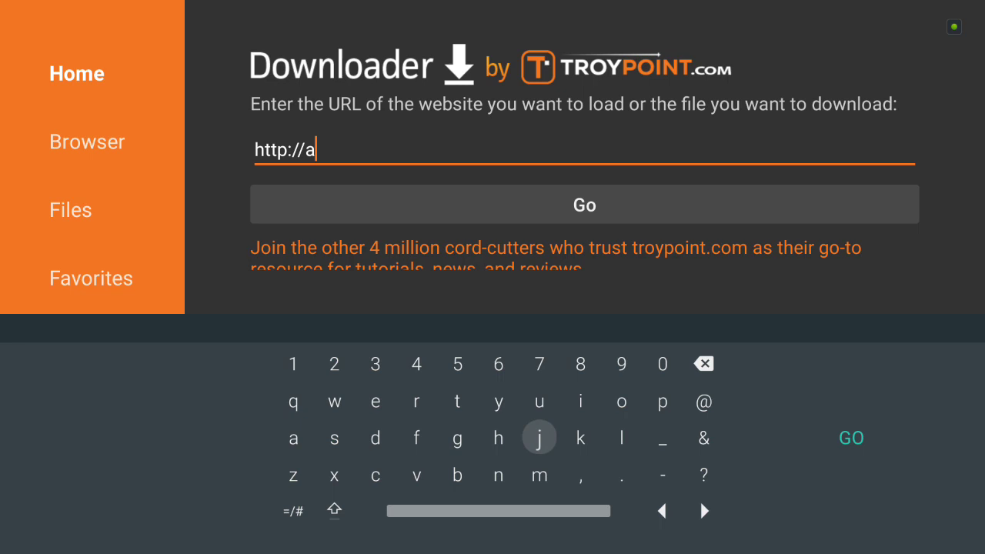
{"action": "key", "text": "Right"}
{"action": "key", "text": "Right"}
{"action": "key", "text": "Up"}
{"action": "key", "text": "Up"}
{"action": "key", "text": "Right"}
{"action": "key", "text": "Down"}
{"action": "key", "text": "Return"}
{"action": "key", "text": "Return"}
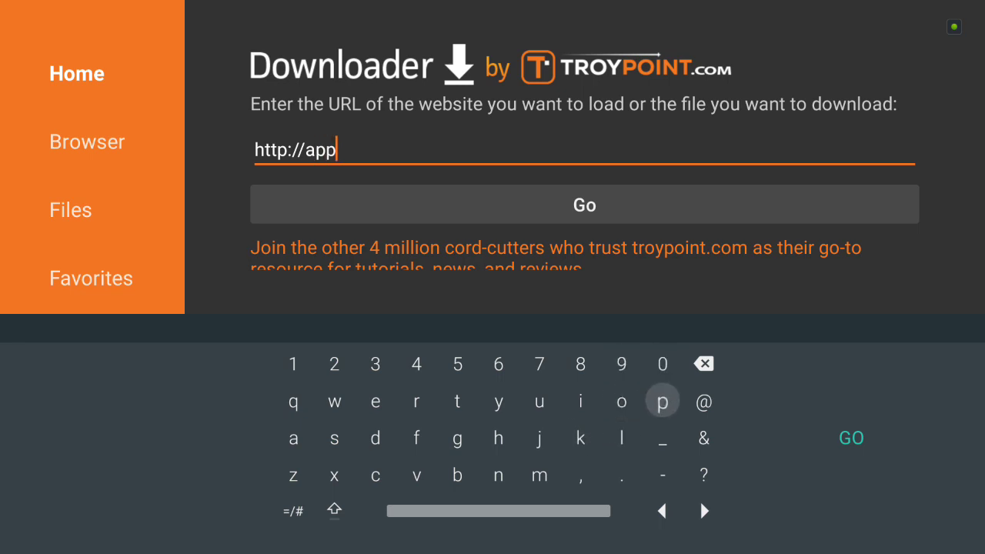
{"action": "key", "text": "Down"}
{"action": "key", "text": "Left"}
{"action": "key", "text": "Left"}
{"action": "key", "text": "Left"}
{"action": "key", "text": "Left"}
{"action": "key", "text": "Left"}
{"action": "key", "text": "Left"}
{"action": "key", "text": "Left"}
{"action": "key", "text": "Return"}
{"action": "key", "text": "Right"}
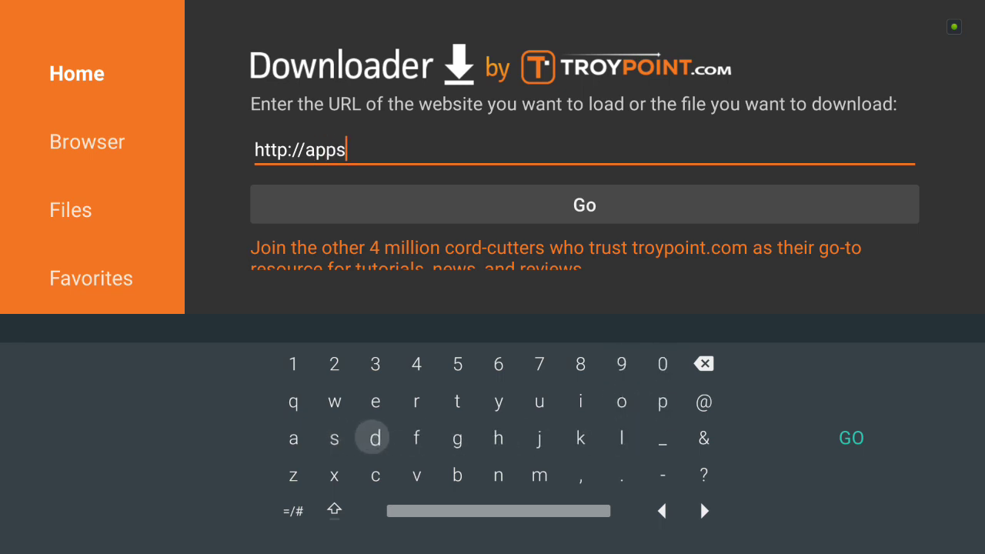
{"action": "key", "text": "Right"}
{"action": "key", "text": "Right"}
{"action": "key", "text": "Right"}
{"action": "key", "text": "Right"}
{"action": "key", "text": "Right"}
{"action": "key", "text": "Down"}
{"action": "key", "text": "Right"}
{"action": "key", "text": "Return"}
{"action": "key", "text": "Up"}
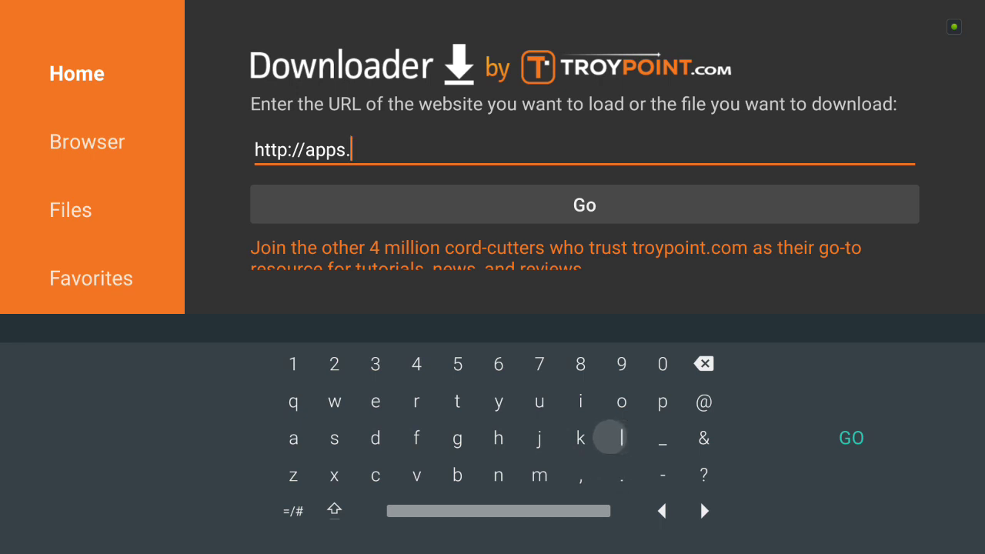
{"action": "key", "text": "Left"}
{"action": "key", "text": "Left"}
{"action": "key", "text": "Right"}
{"action": "key", "text": "Return"}
{"action": "key", "text": "Up"}
{"action": "key", "text": "Return"}
{"action": "key", "text": "Down"}
{"action": "key", "text": "Left"}
{"action": "key", "text": "Left"}
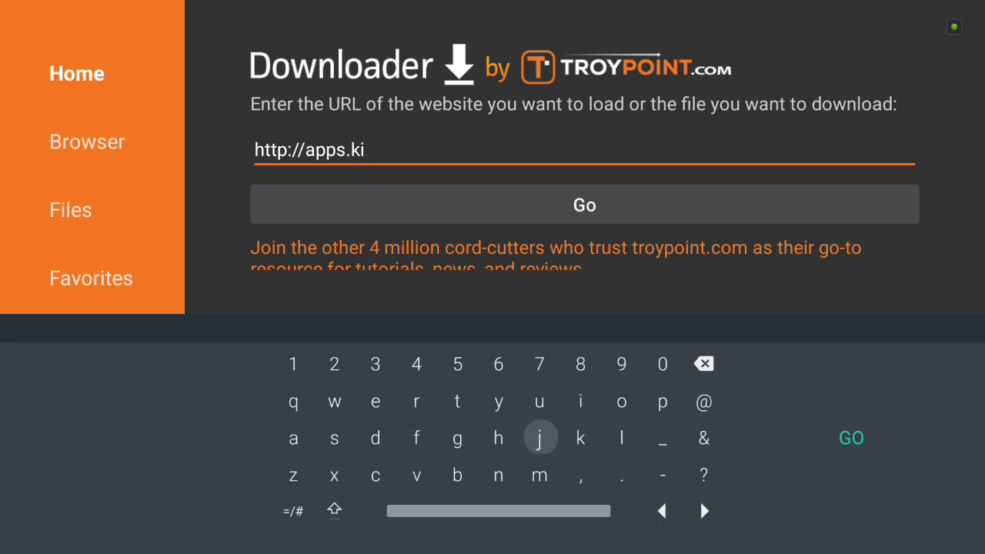
{"action": "key", "text": "Down"}
{"action": "key", "text": "Return"}
{"action": "key", "text": "Up"}
{"action": "key", "text": "Up"}
{"action": "key", "text": "Left"}
{"action": "key", "text": "Return"}
{"action": "key", "text": "Left"}
{"action": "key", "text": "Left"}
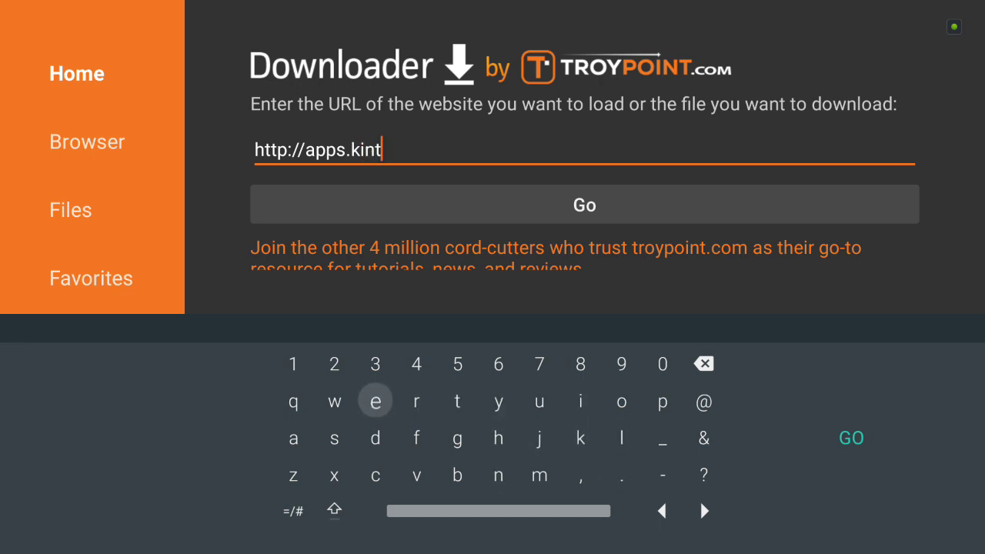
{"action": "key", "text": "Return"}
{"action": "key", "text": "Right"}
{"action": "key", "text": "Right"}
{"action": "key", "text": "Right"}
{"action": "key", "text": "Right"}
{"action": "key", "text": "Right"}
{"action": "key", "text": "Down"}
{"action": "key", "text": "Down"}
{"action": "key", "text": "Right"}
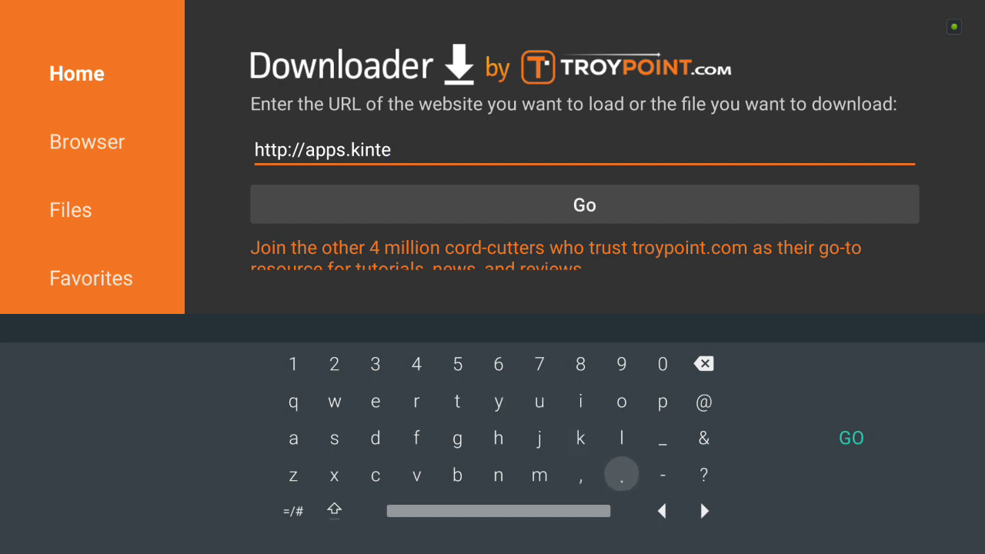
{"action": "key", "text": "Return"}
{"action": "key", "text": "Left"}
{"action": "key", "text": "Left"}
{"action": "key", "text": "Left"}
{"action": "key", "text": "Left"}
{"action": "key", "text": "Right"}
{"action": "key", "text": "Return"}
{"action": "key", "text": "Up"}
{"action": "key", "text": "Left"}
{"action": "key", "text": "Left"}
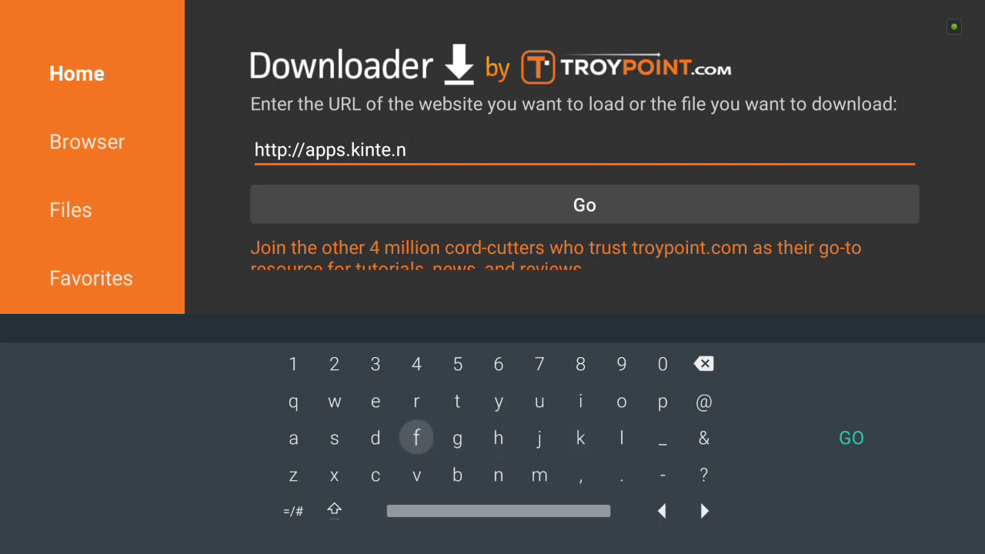
{"action": "key", "text": "Left"}
{"action": "key", "text": "Up"}
{"action": "key", "text": "Return"}
{"action": "key", "text": "Right"}
{"action": "key", "text": "Right"}
{"action": "key", "text": "Return"}
{"action": "key", "text": "Right"}
{"action": "key", "text": "Right"}
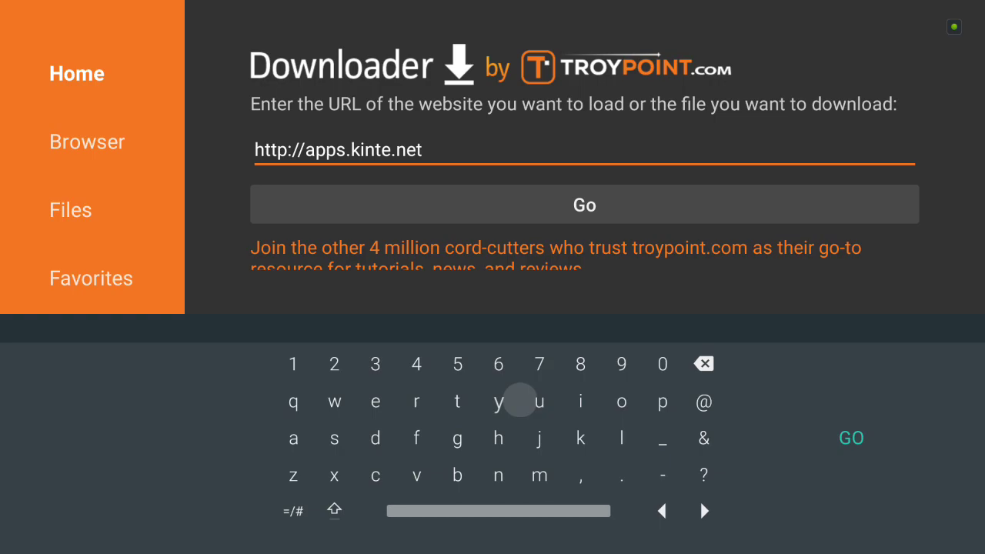
{"action": "key", "text": "Right"}
{"action": "key", "text": "Right"}
{"action": "key", "text": "Right"}
{"action": "key", "text": "Right"}
{"action": "key", "text": "Right"}
{"action": "key", "text": "Return"}
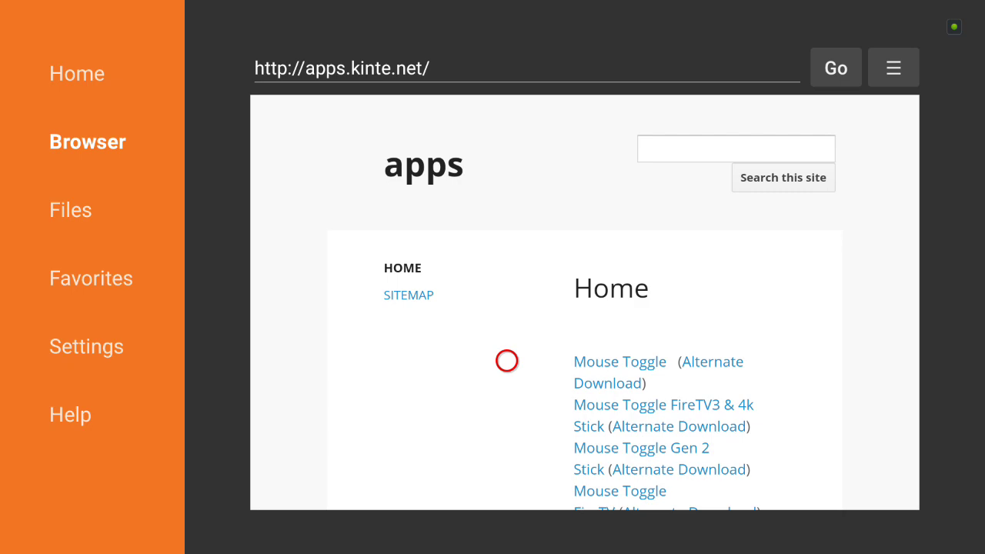
Download xfinitystreamv5.0.0.044.apk through its link on the apps page, choosing to download it from Google Drive anyway.
{"action": "scroll", "coordinate": [506, 489], "scroll_direction": "down", "scroll_amount": 2}
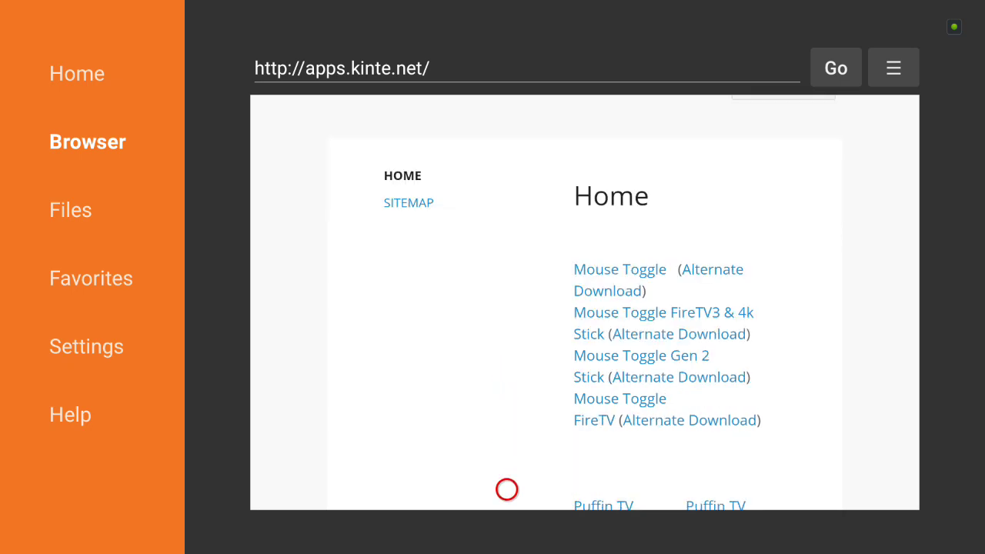
{"action": "scroll", "coordinate": [506, 489], "scroll_direction": "down", "scroll_amount": 6}
{"action": "scroll", "coordinate": [506, 489], "scroll_direction": "down", "scroll_amount": 7}
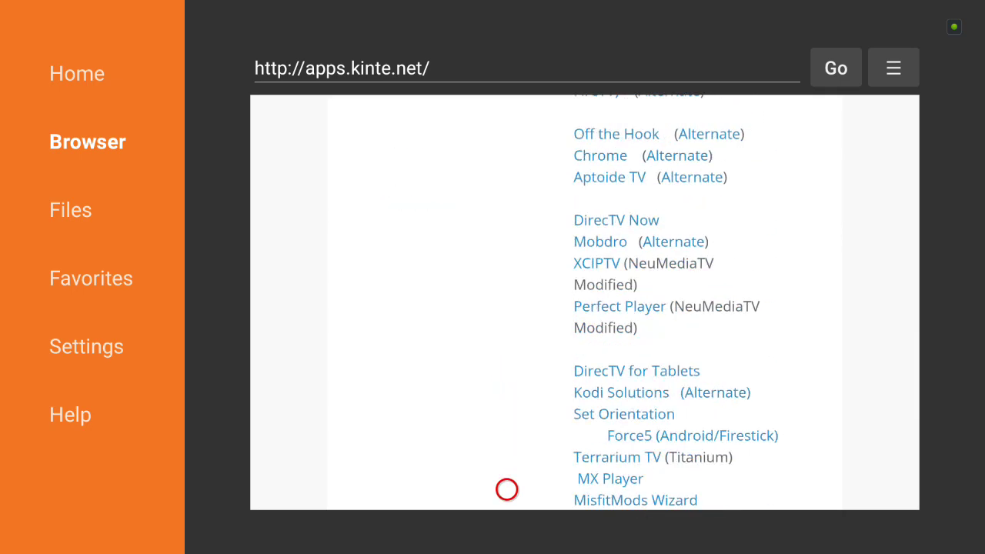
{"action": "scroll", "coordinate": [506, 490], "scroll_direction": "down", "scroll_amount": 2}
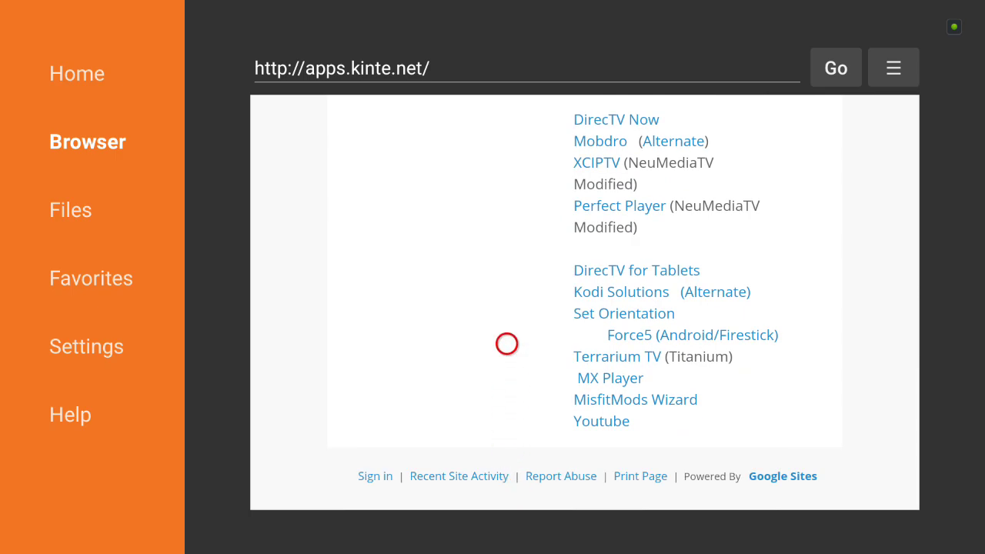
{"action": "scroll", "coordinate": [506, 115], "scroll_direction": "up", "scroll_amount": 16}
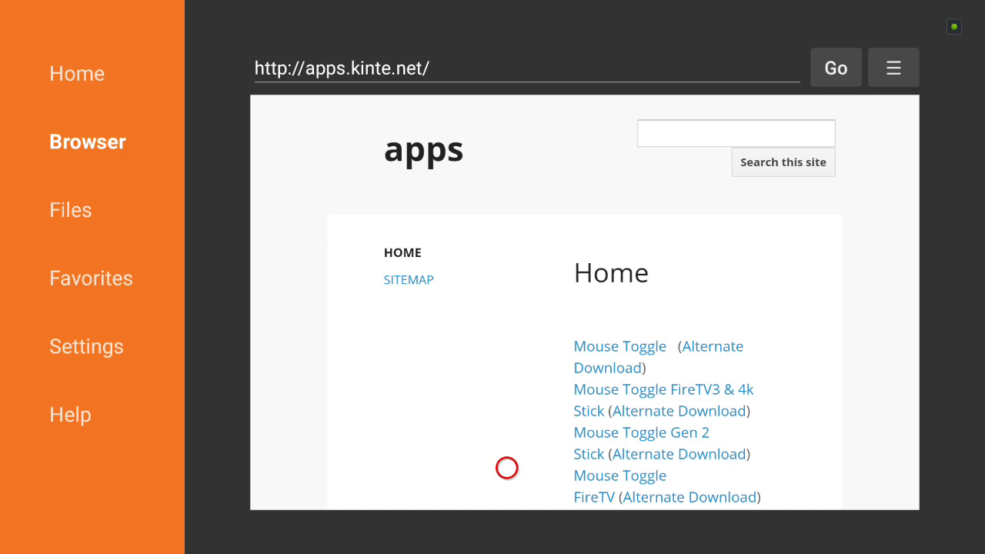
{"action": "scroll", "coordinate": [506, 489], "scroll_direction": "down", "scroll_amount": 4}
{"action": "scroll", "coordinate": [660, 489], "scroll_direction": "down", "scroll_amount": 3}
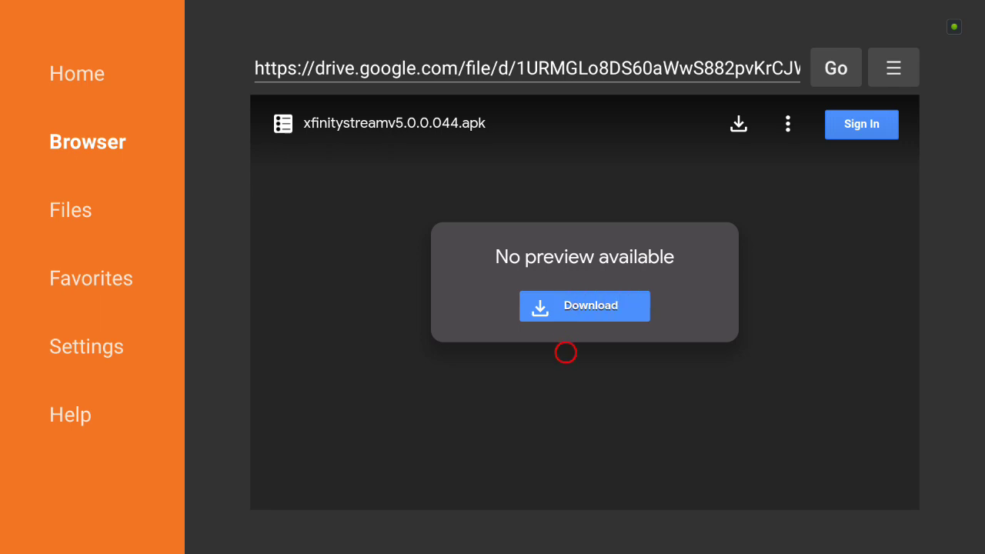
{"action": "left_click", "coordinate": [566, 294]}
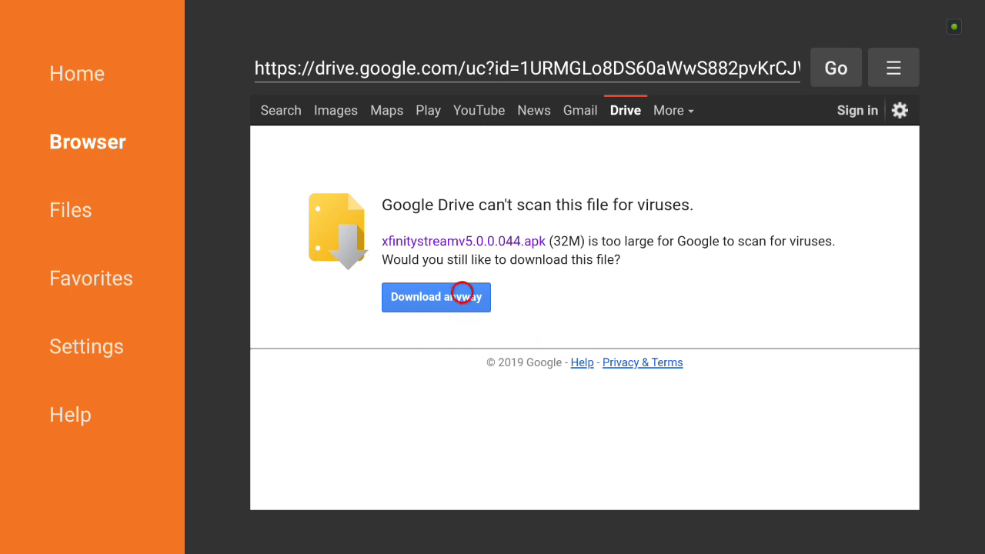
{"action": "left_click", "coordinate": [462, 293]}
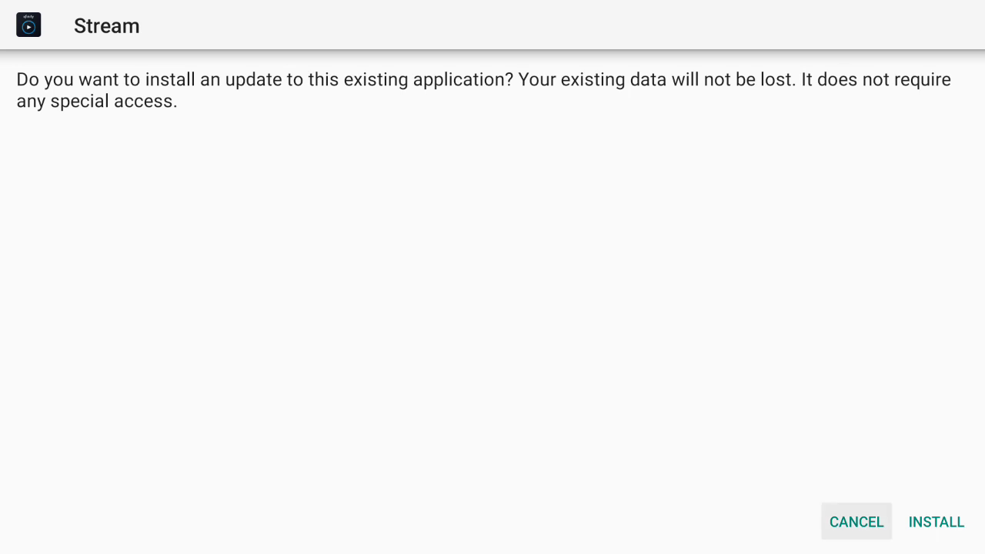
Decline installing the update to the existing Stream app and delete the downloaded APK file.
{"action": "key", "text": "Right"}
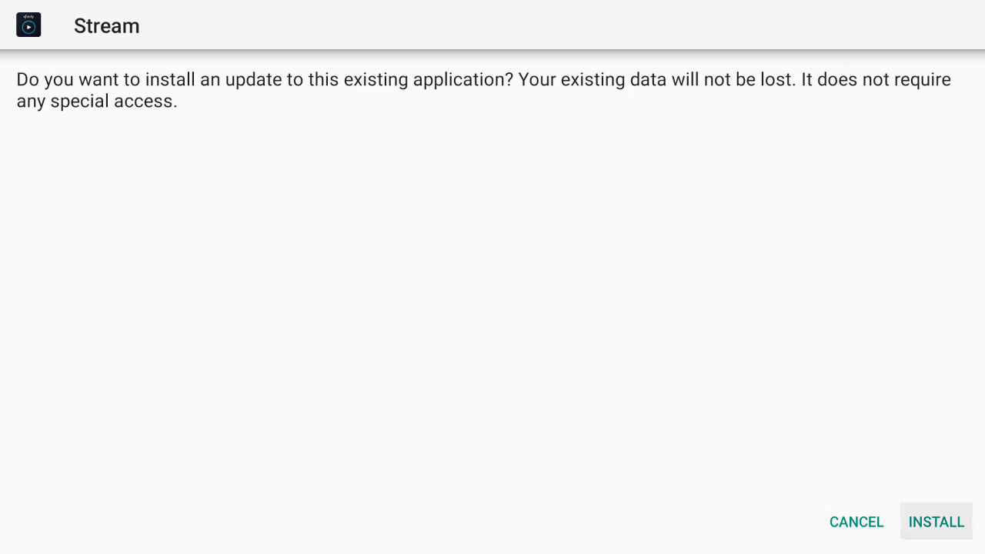
{"action": "key", "text": "Left"}
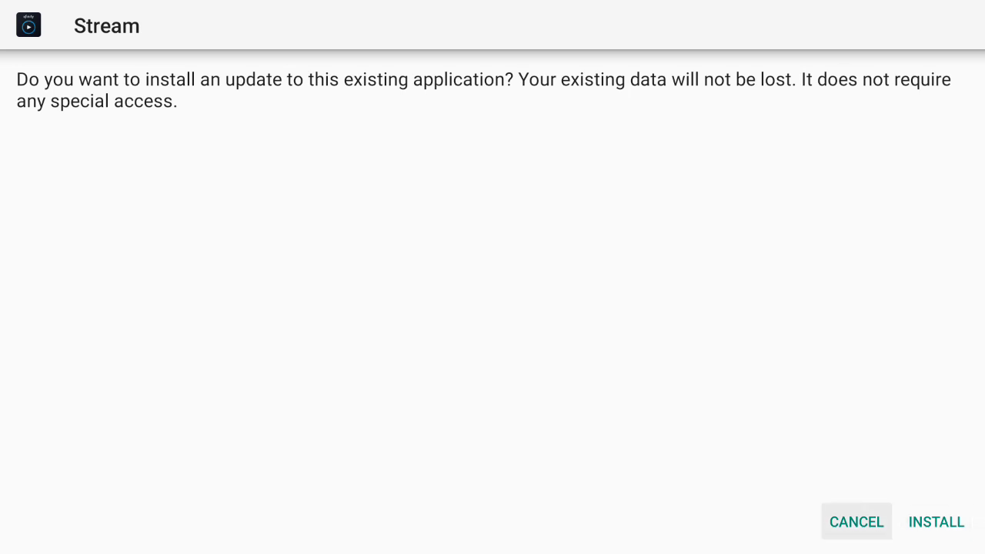
{"action": "key", "text": "Return"}
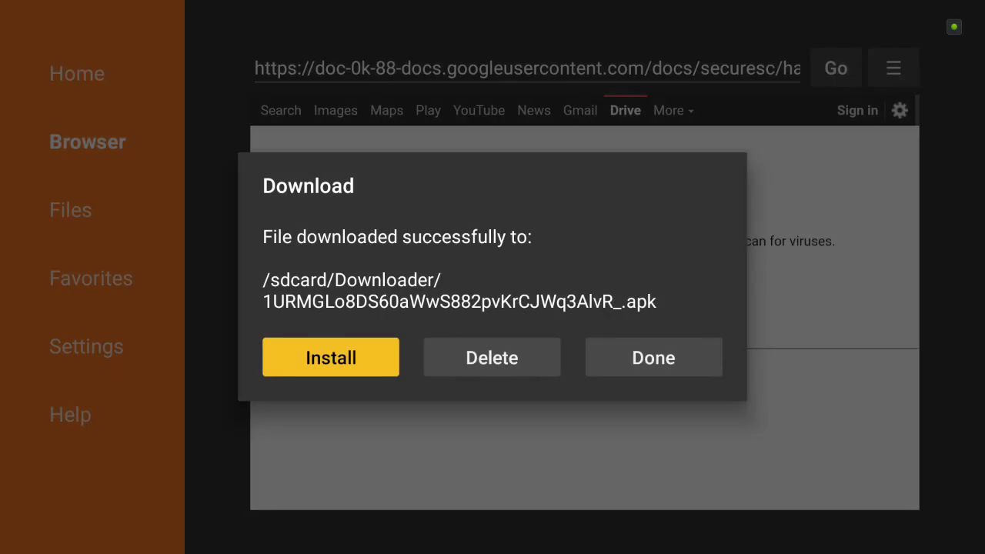
{"action": "key", "text": "Right"}
{"action": "key", "text": "Return"}
{"action": "key", "text": "Left"}
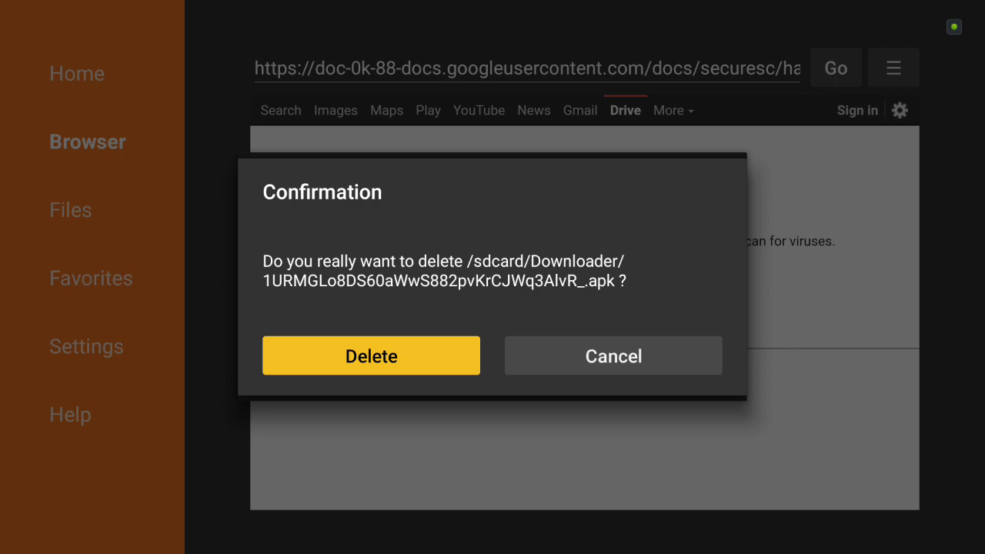
{"action": "key", "text": "Return"}
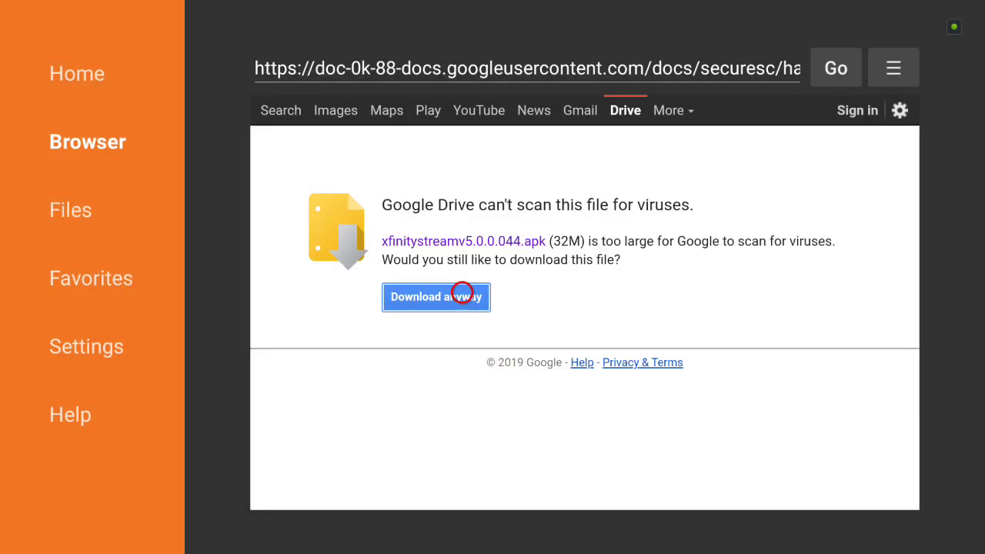
Switch from Downloader to the already running Xfinity Stream app.
{"action": "key", "text": "alt+Tab"}
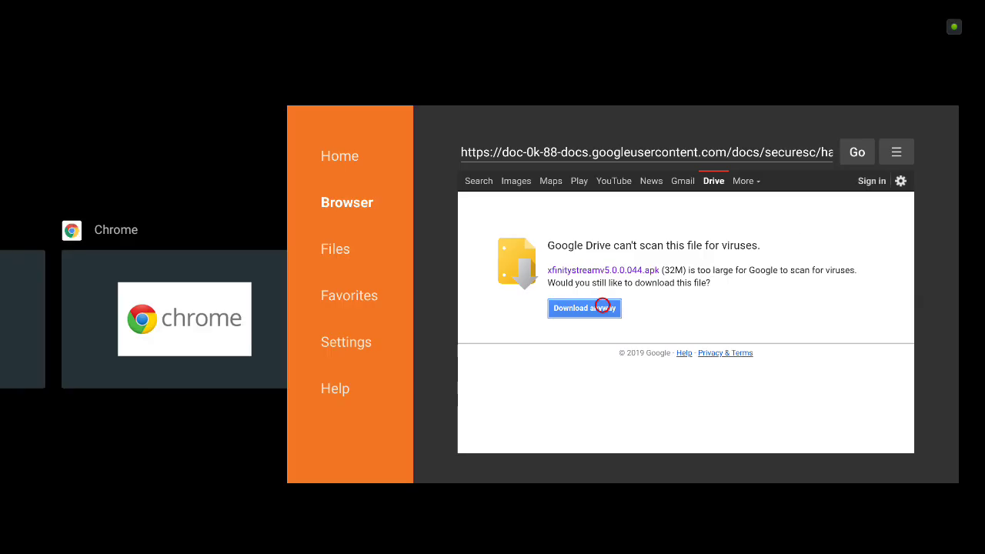
{"action": "key", "text": "Left"}
{"action": "key", "text": "Left"}
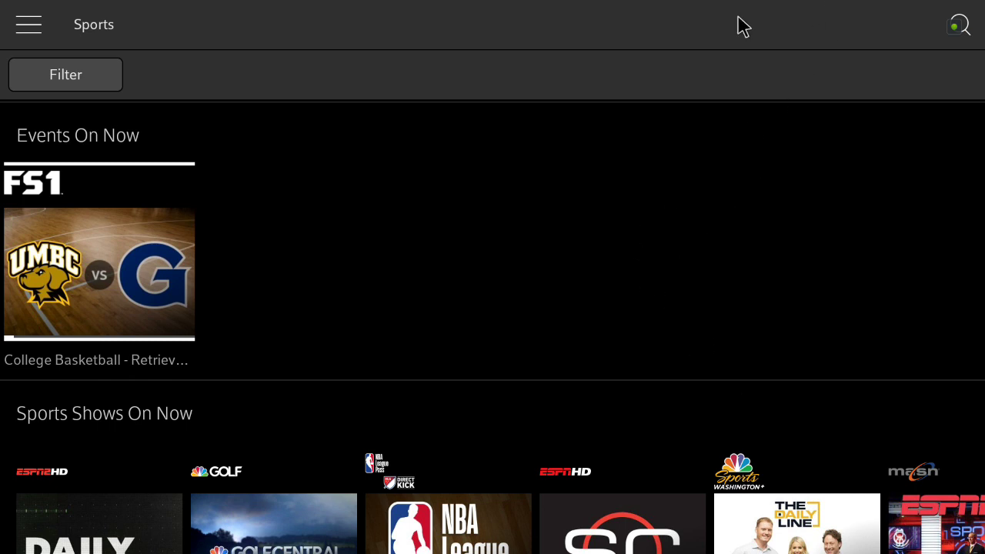
Look through the Xfinity Stream app's navigation sections and its Settings page, and return from Settings.
{"action": "left_click", "coordinate": [24, 31]}
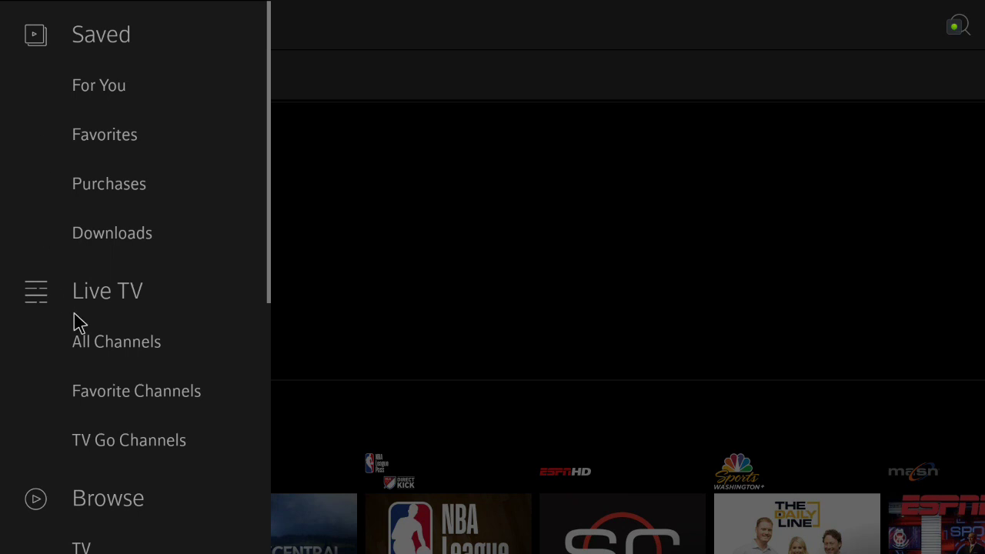
{"action": "scroll", "coordinate": [142, 384], "scroll_direction": "down", "scroll_amount": 3}
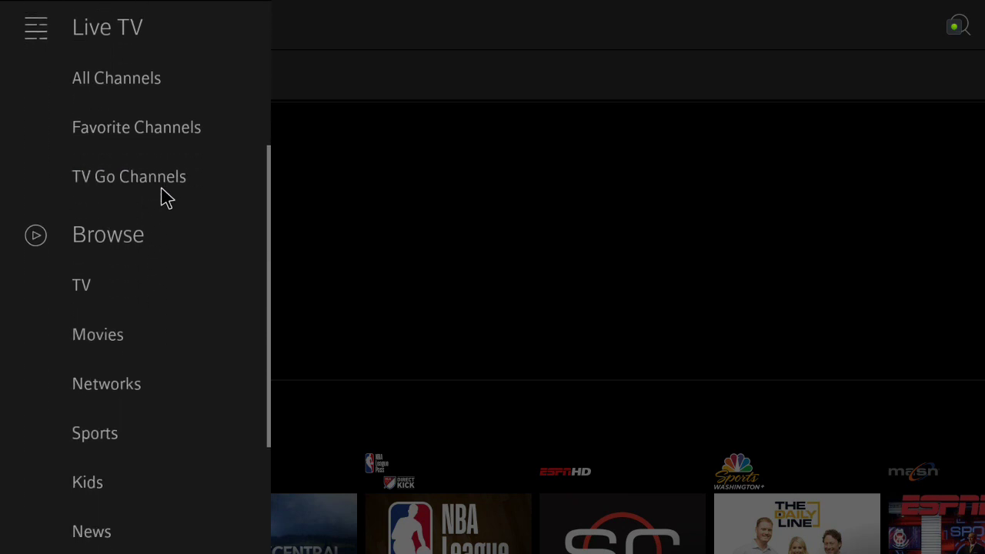
{"action": "scroll", "coordinate": [165, 313], "scroll_direction": "down", "scroll_amount": 2}
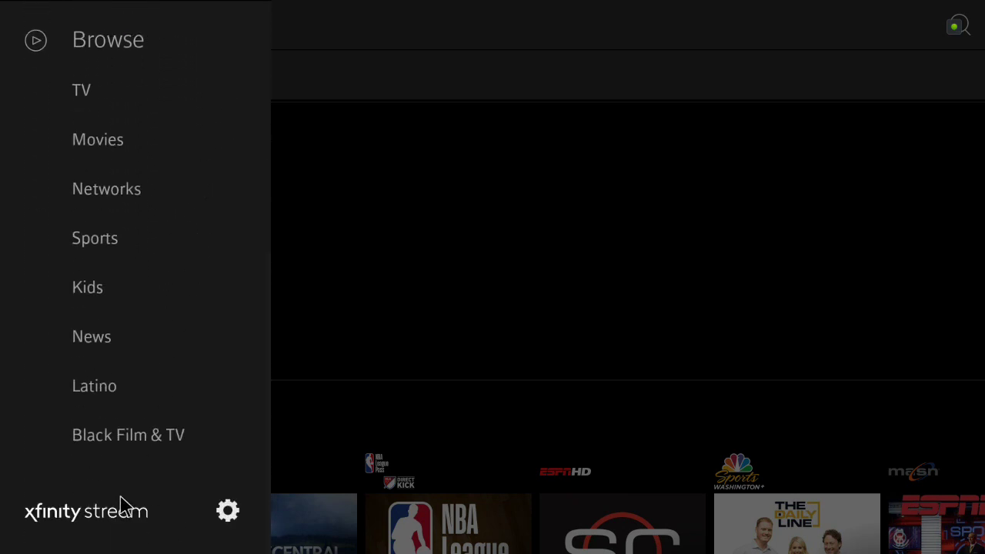
{"action": "left_click", "coordinate": [226, 510]}
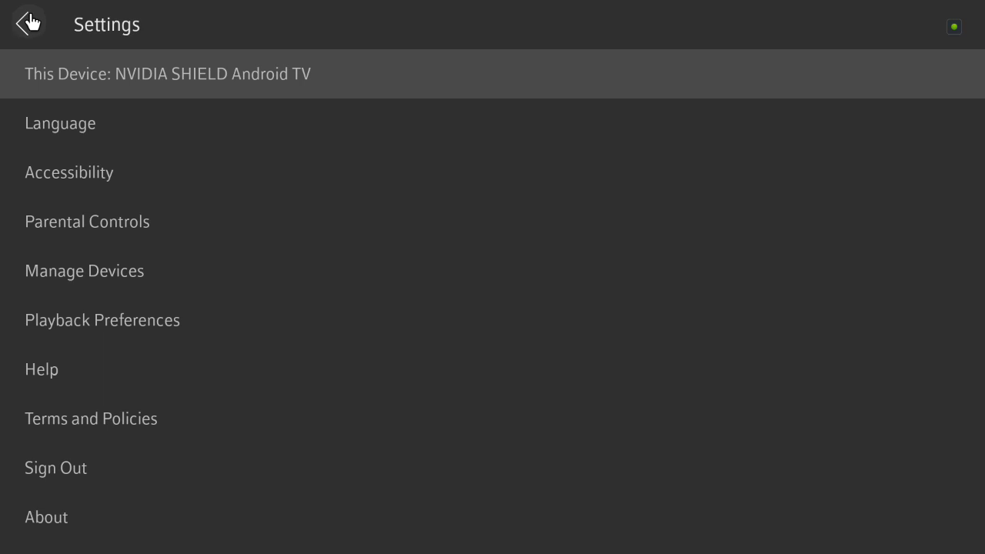
{"action": "left_click", "coordinate": [29, 23]}
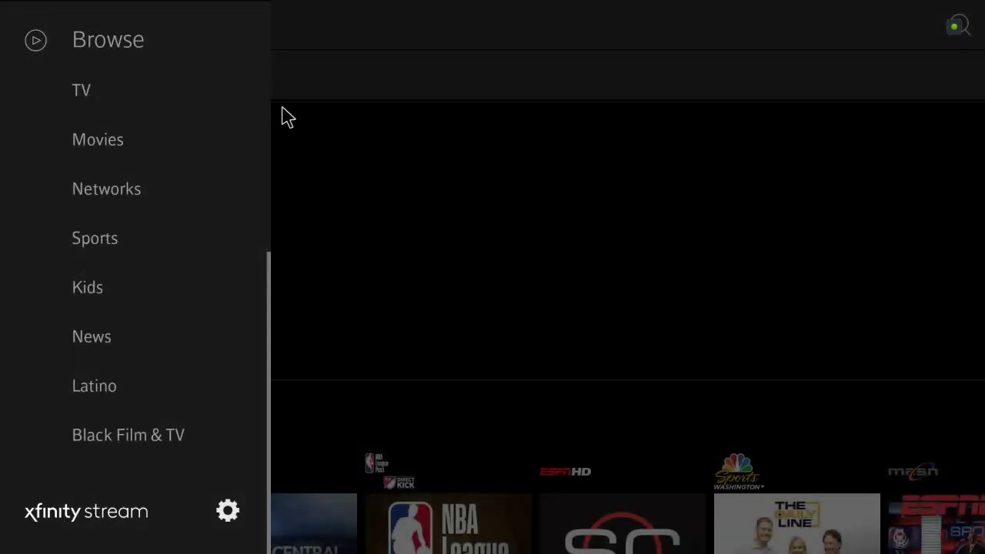
Leave the Sports page and exit Xfinity Stream back to the Android TV home screen.
{"action": "left_click", "coordinate": [287, 117]}
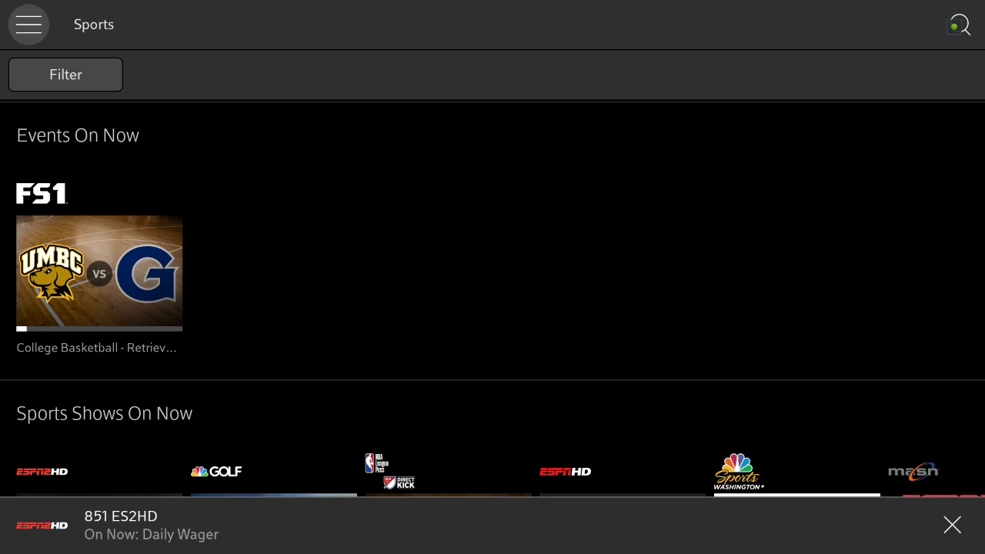
{"action": "key", "text": "Escape"}
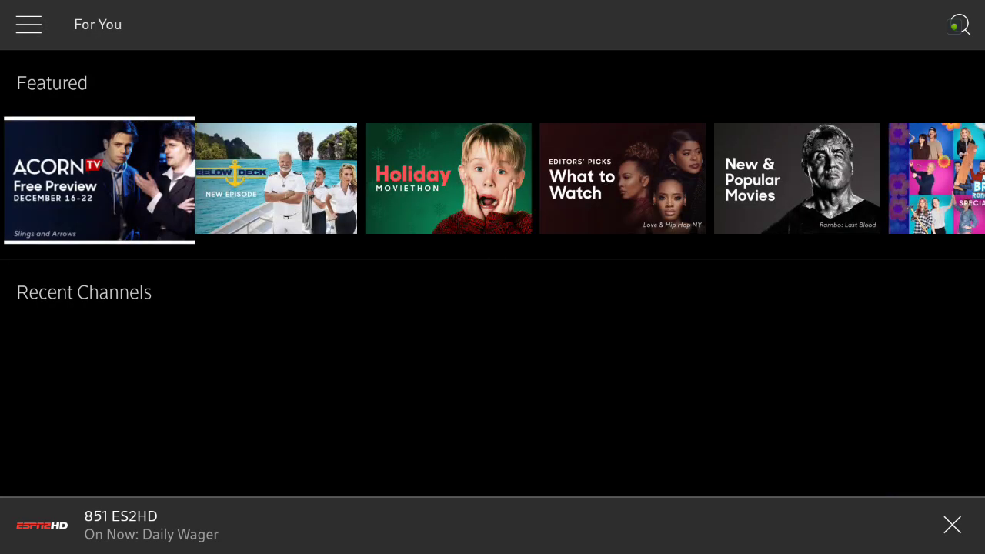
{"action": "key", "text": "Escape"}
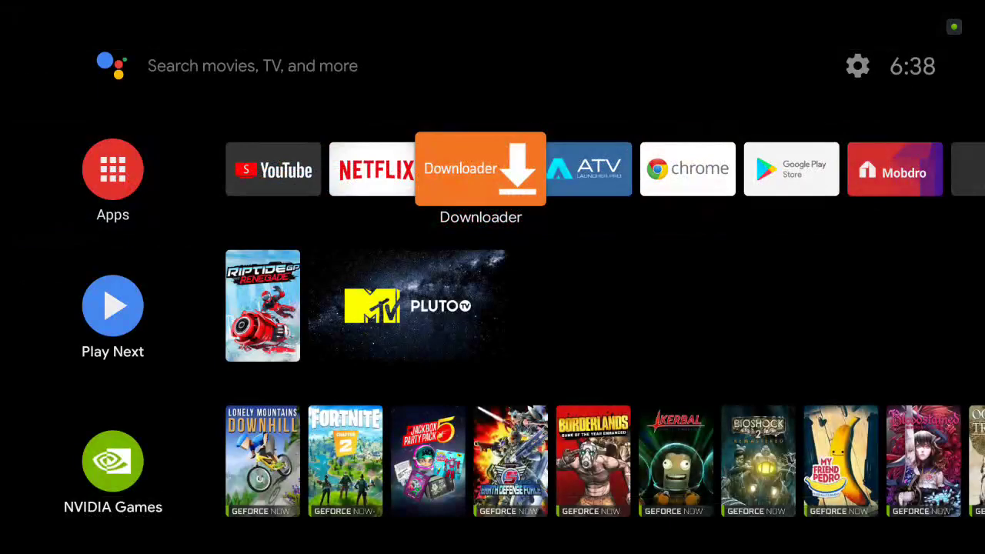